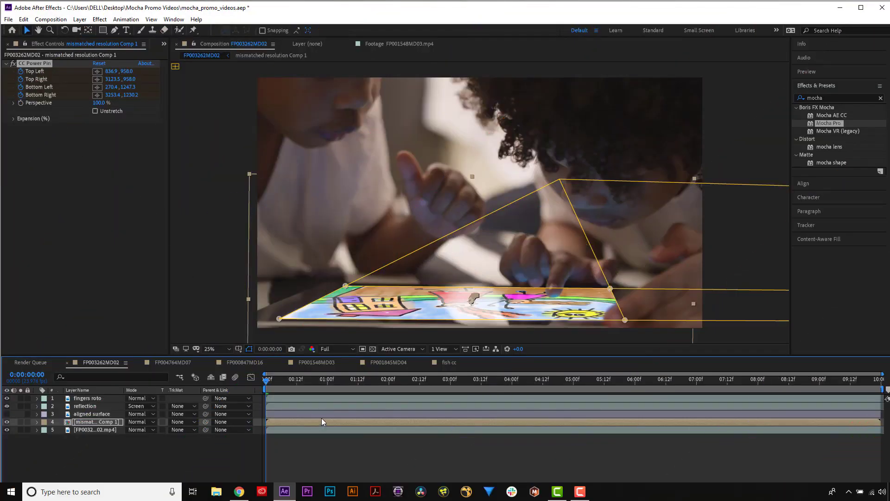
Step: Play back the composition to review the drawing insert pinned onto the tablet screen
{"action": "key", "text": "space"}
{"action": "left_click", "coordinate": [228, 305]}
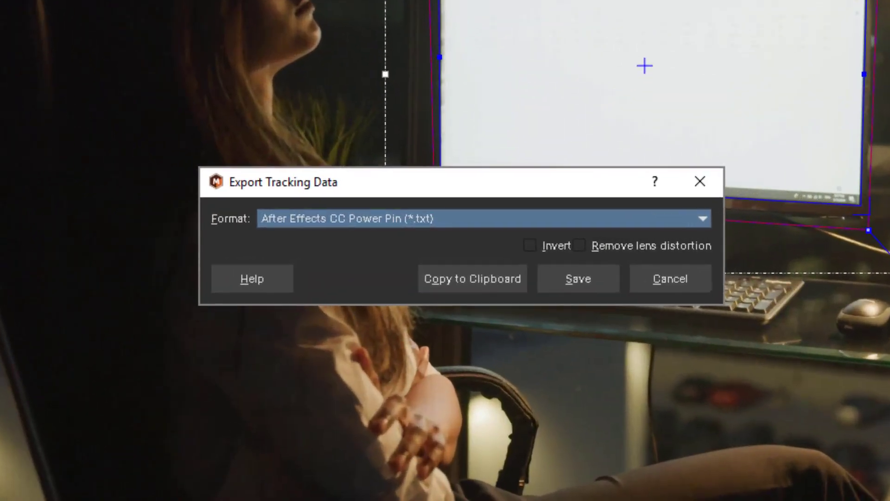
Step: Keep After Effects CC Power Pin (*.txt) as the export format, then preview the code screen insert
{"action": "left_click", "coordinate": [351, 218]}
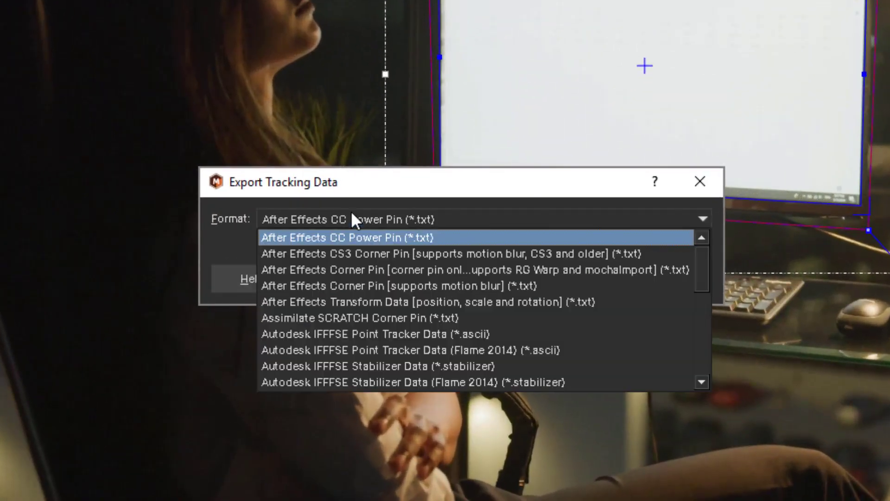
{"action": "left_click", "coordinate": [475, 237]}
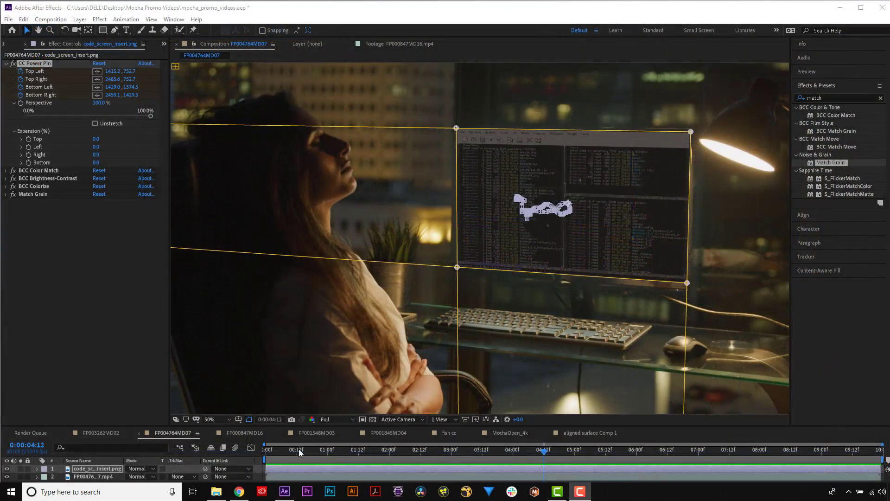
{"action": "left_click", "coordinate": [297, 453]}
{"action": "key", "text": "space"}
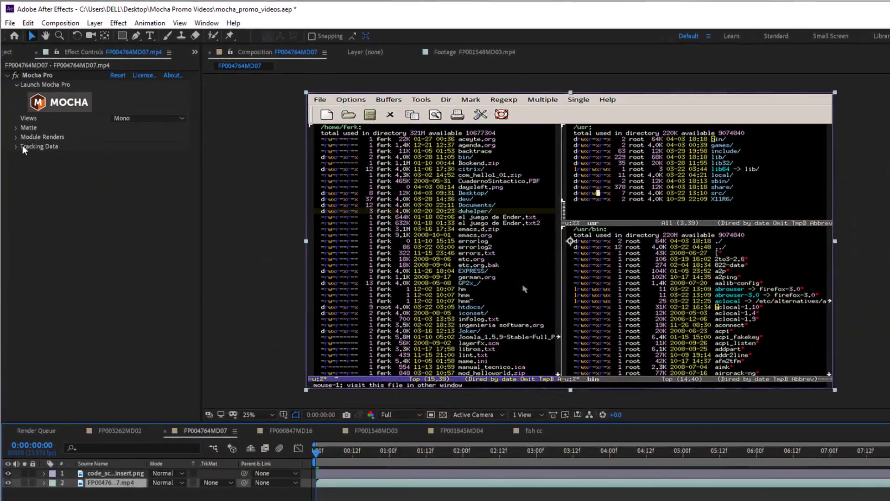
Step: Create track data in the Mocha Pro effect from the screen.track layer
{"action": "left_click", "coordinate": [16, 146]}
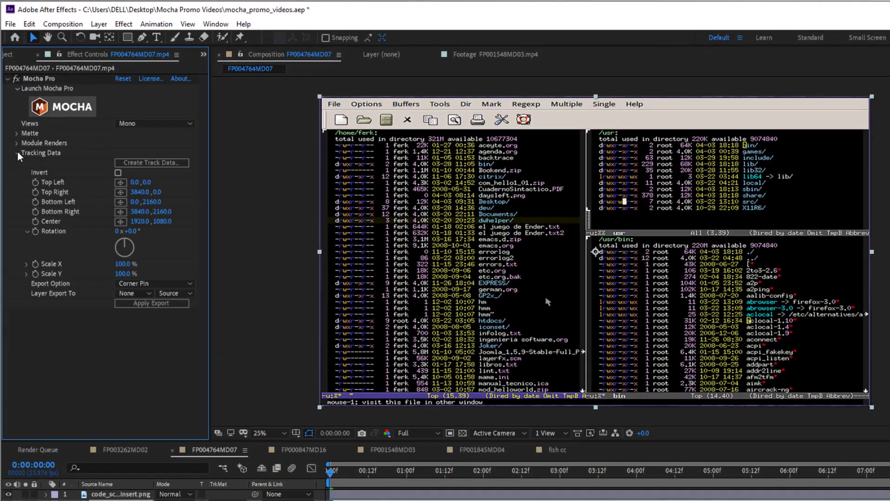
{"action": "left_click", "coordinate": [136, 162]}
{"action": "left_click", "coordinate": [523, 249]}
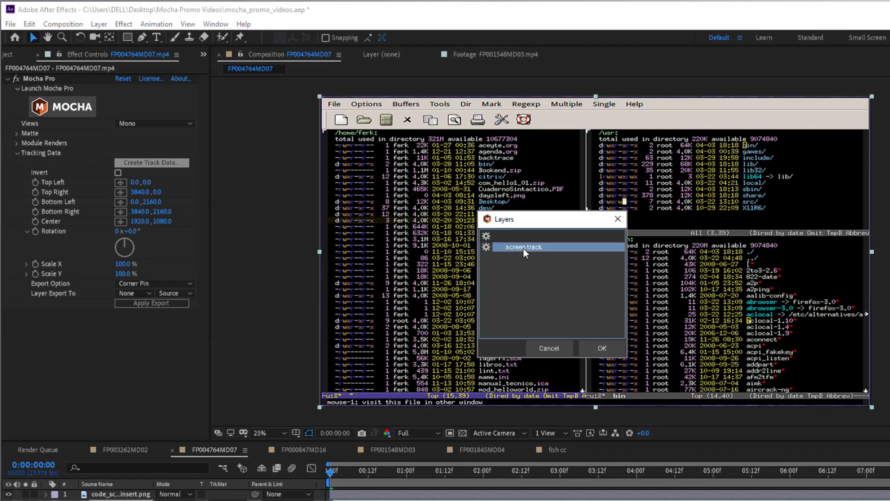
{"action": "left_click", "coordinate": [596, 347]}
Step: Apply the export as CC Power Pin onto code_screen_insert.png
{"action": "left_click", "coordinate": [198, 333]}
{"action": "left_click", "coordinate": [185, 394]}
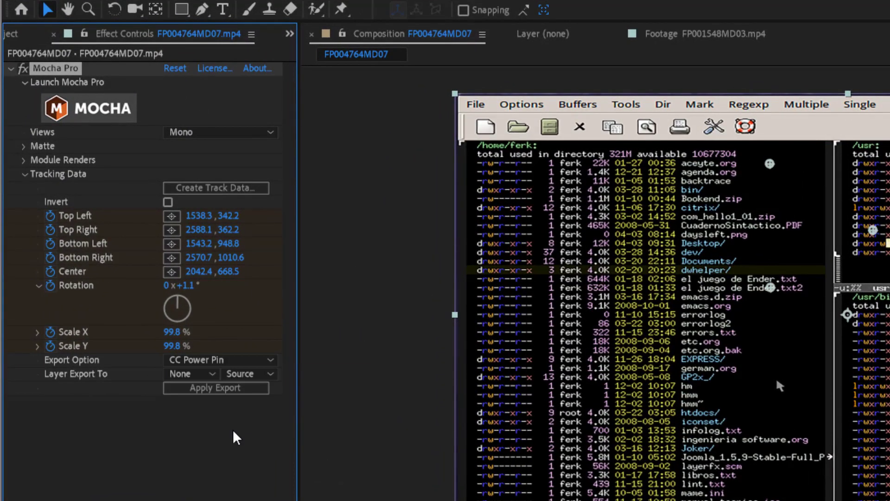
{"action": "left_click", "coordinate": [167, 346]}
{"action": "left_click", "coordinate": [206, 415]}
{"action": "left_click", "coordinate": [206, 392]}
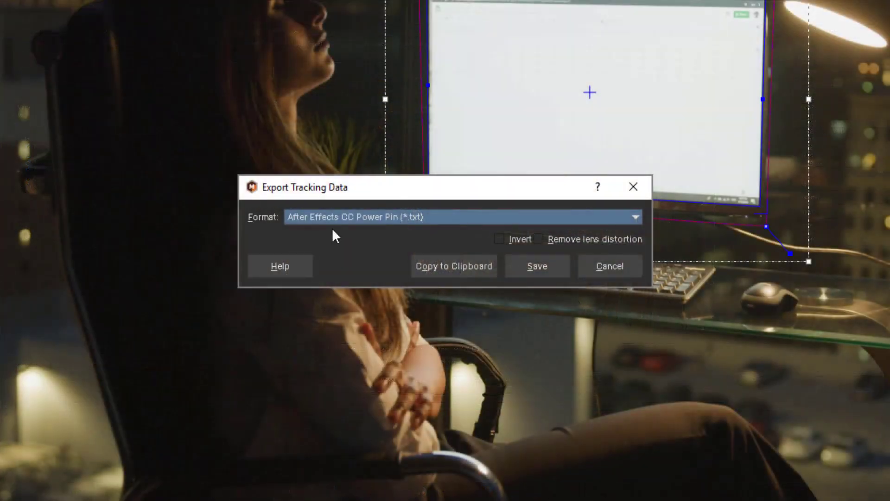
Step: Copy the tracking data to the clipboard in After Effects CC Power Pin format
{"action": "left_click", "coordinate": [359, 215]}
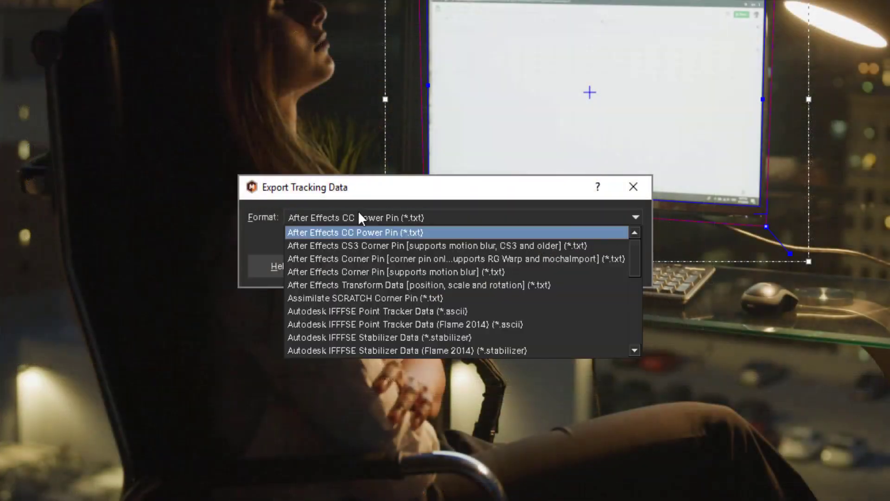
{"action": "left_click", "coordinate": [456, 231]}
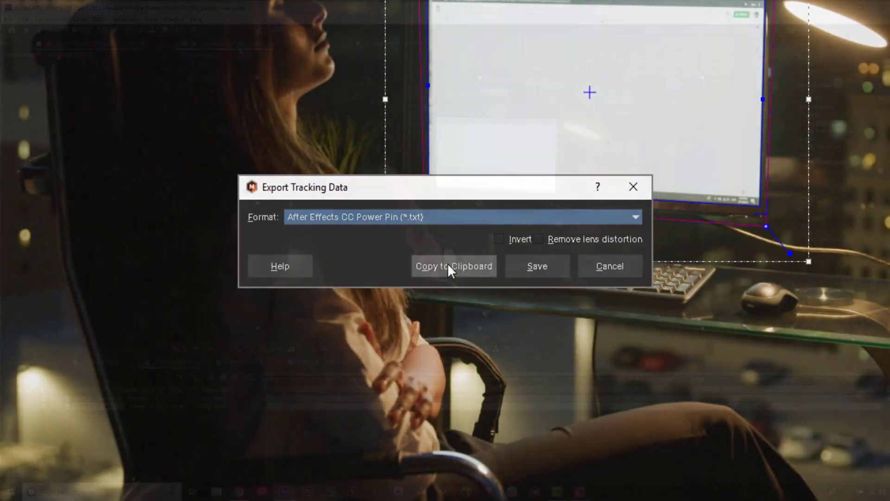
{"action": "left_click", "coordinate": [447, 263]}
Step: Track Layer 1 forward and fit the four surface corners to the monitor screen corners
{"action": "left_click", "coordinate": [69, 310]}
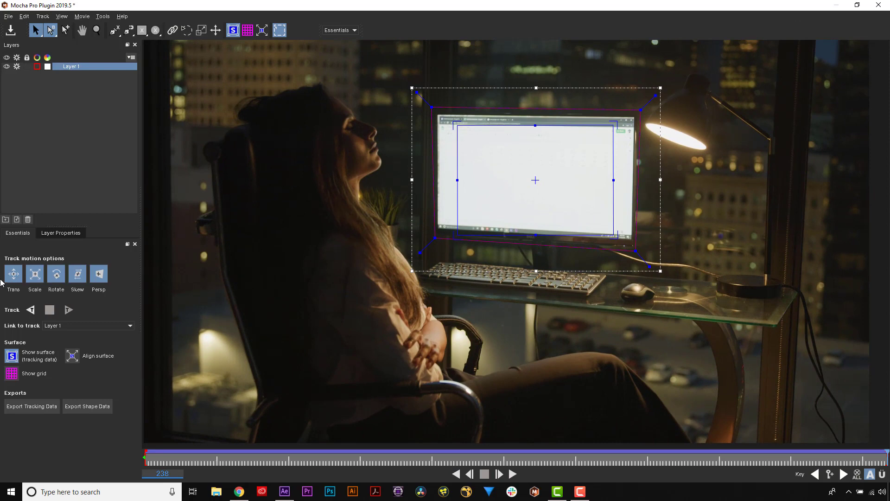
{"action": "left_click_drag", "start_coordinate": [458, 125], "coordinate": [438, 116]}
{"action": "left_click_drag", "start_coordinate": [457, 235], "coordinate": [436, 229]}
{"action": "left_click_drag", "start_coordinate": [614, 125], "coordinate": [635, 116]}
{"action": "left_click_drag", "start_coordinate": [613, 235], "coordinate": [632, 238]}
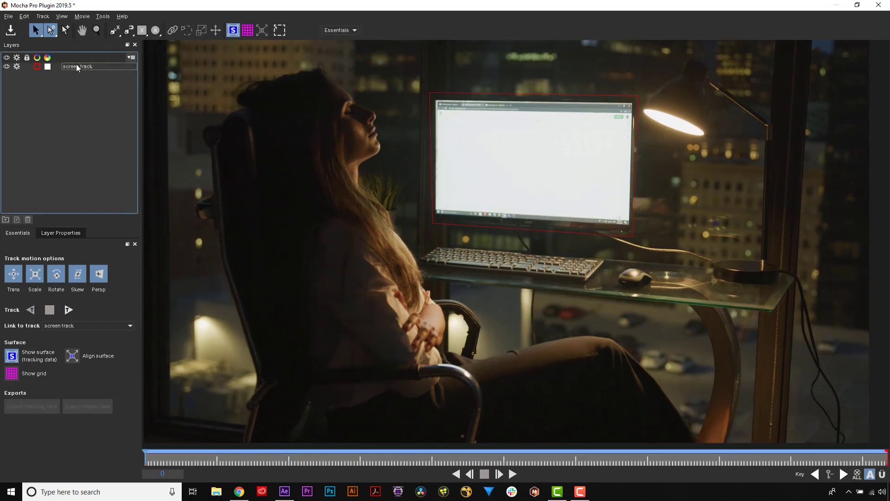
Step: Export the screen track layer's data as CC Power Pin and copy it to the clipboard
{"action": "left_click", "coordinate": [77, 66]}
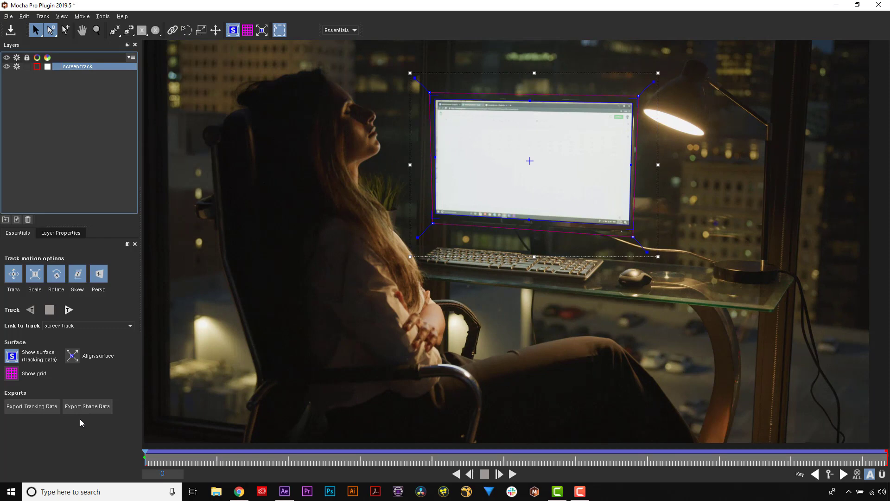
{"action": "left_click", "coordinate": [36, 407]}
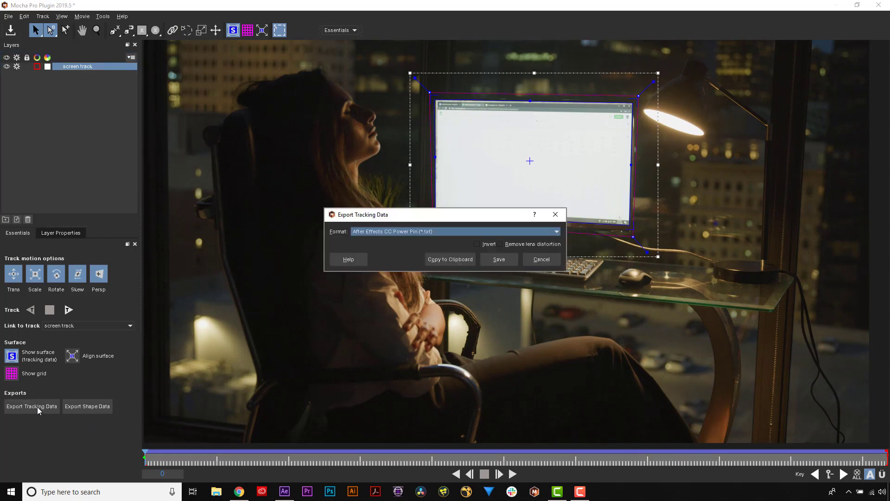
{"action": "left_click", "coordinate": [397, 232]}
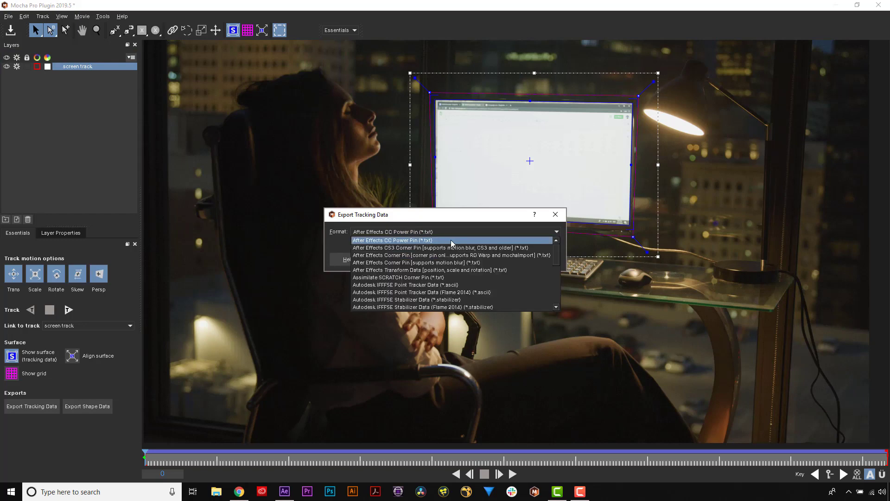
{"action": "left_click", "coordinate": [451, 239]}
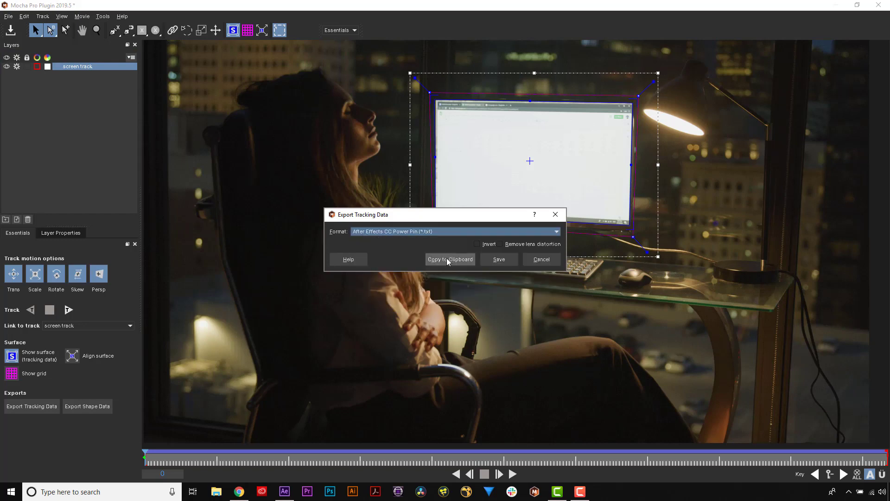
{"action": "left_click", "coordinate": [447, 259]}
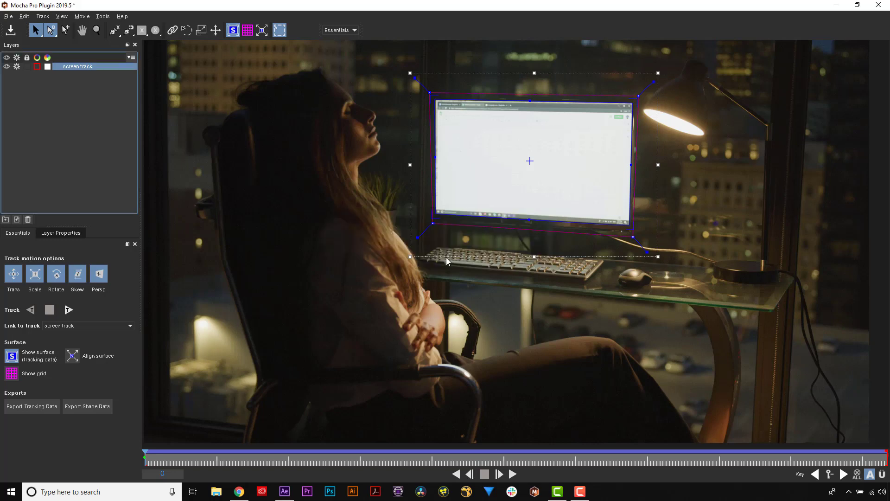
Step: Back in After Effects, select the code_screen_insert.png layer and make it visible
{"action": "left_click", "coordinate": [878, 5]}
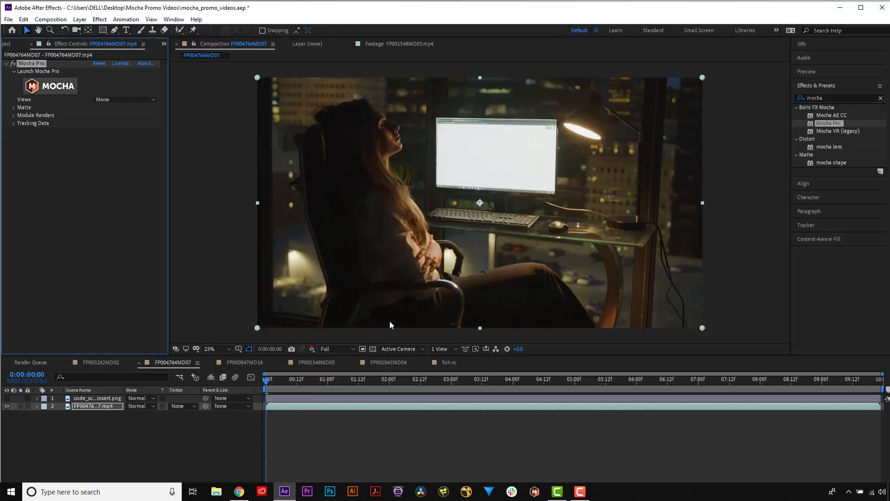
{"action": "left_click", "coordinate": [92, 399]}
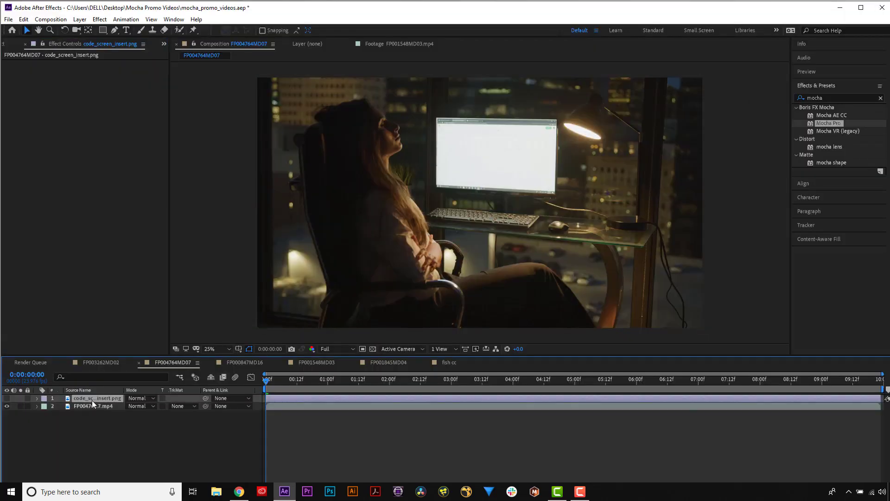
{"action": "left_click", "coordinate": [7, 398]}
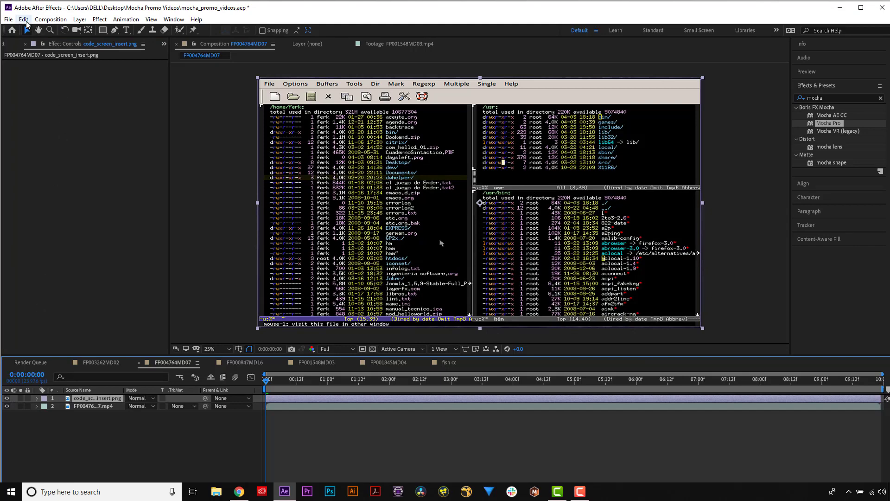
Step: Paste the Power Pin data onto the insert, undo it, and select the footage layer
{"action": "left_click", "coordinate": [24, 20]}
{"action": "left_click", "coordinate": [46, 116]}
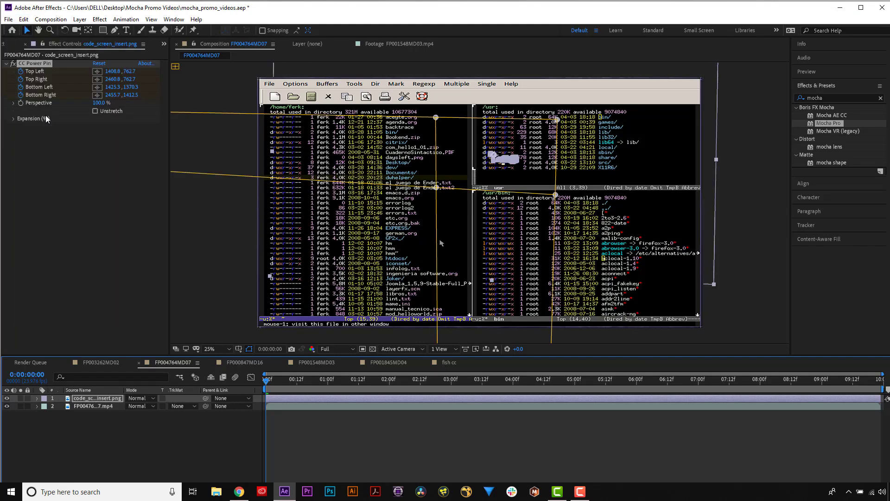
{"action": "key", "text": "ctrl+z"}
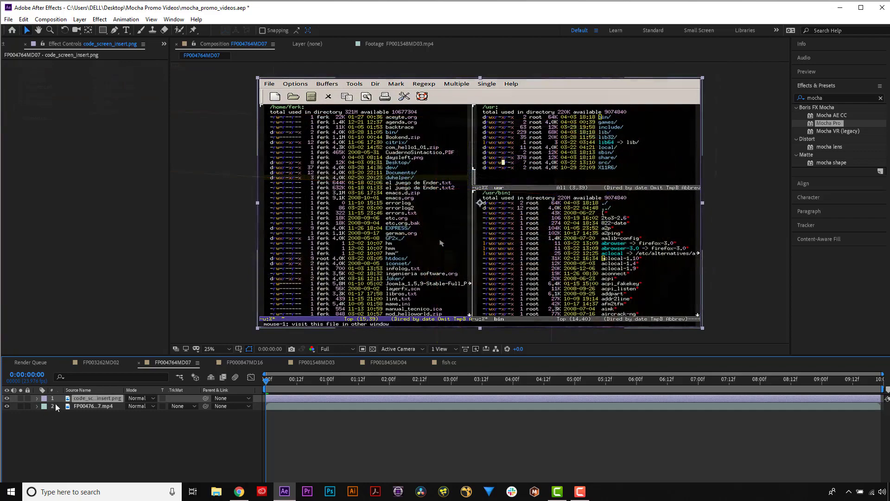
{"action": "left_click", "coordinate": [86, 405]}
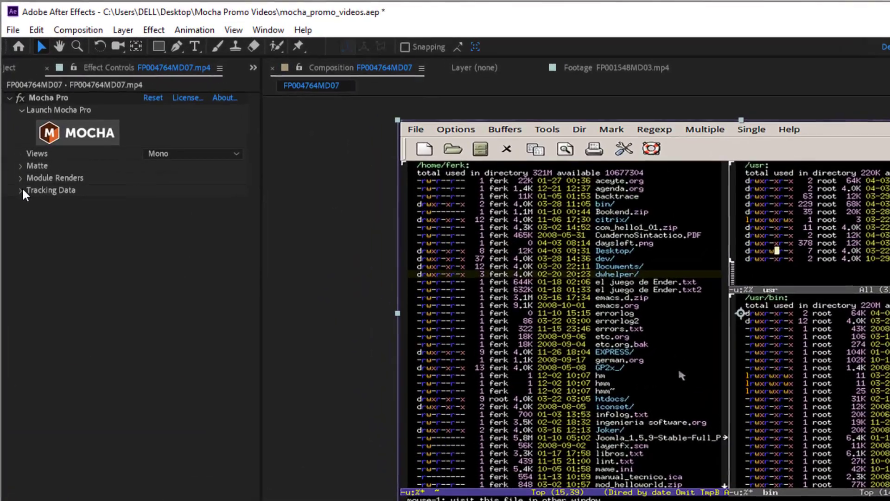
Step: Create track data in the Mocha Pro effect from the screen track layer
{"action": "left_click", "coordinate": [14, 123]}
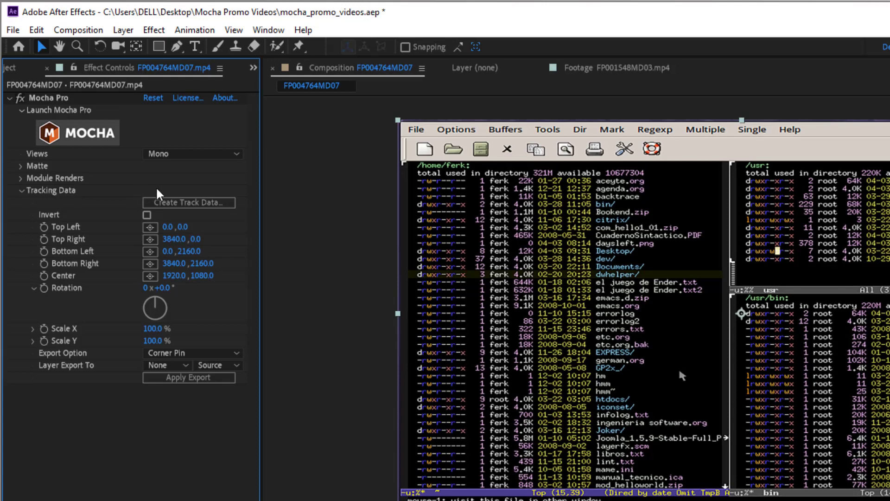
{"action": "left_click", "coordinate": [169, 204]}
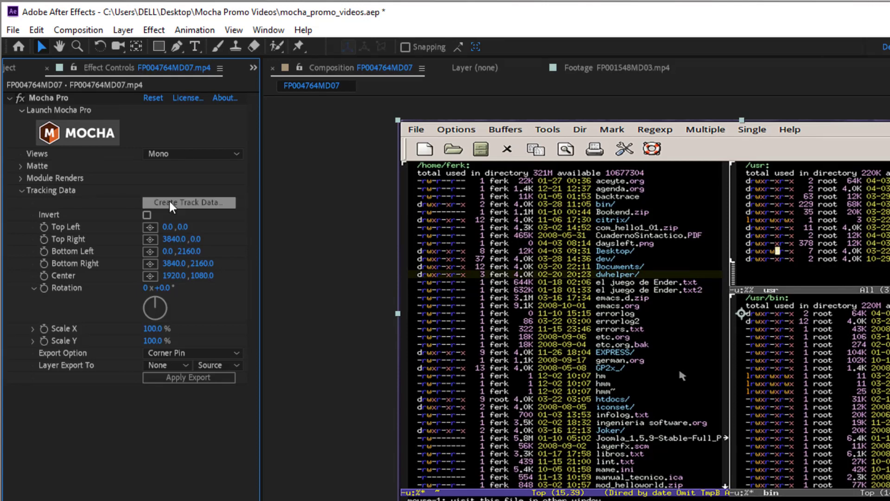
{"action": "left_click", "coordinate": [171, 204]}
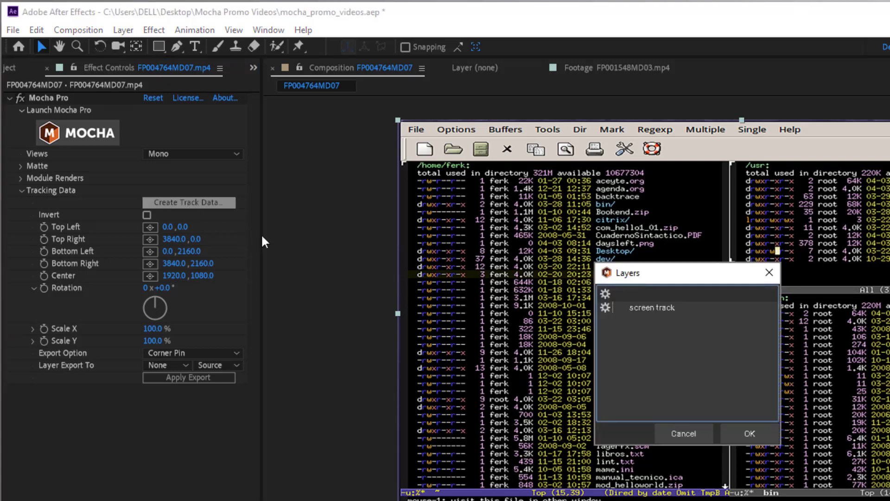
{"action": "left_click", "coordinate": [650, 309]}
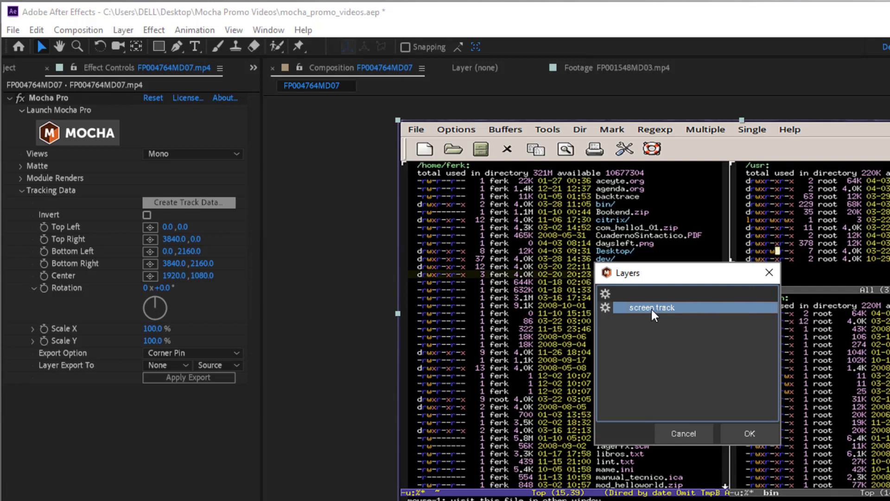
{"action": "left_click", "coordinate": [741, 432]}
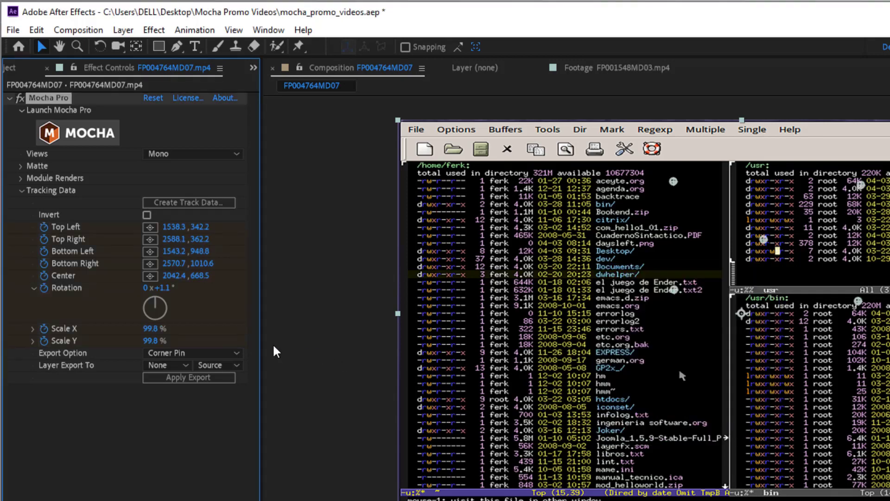
Step: Apply the export as CC Power Pin targeting code_screen_insert.png
{"action": "left_click", "coordinate": [189, 354]}
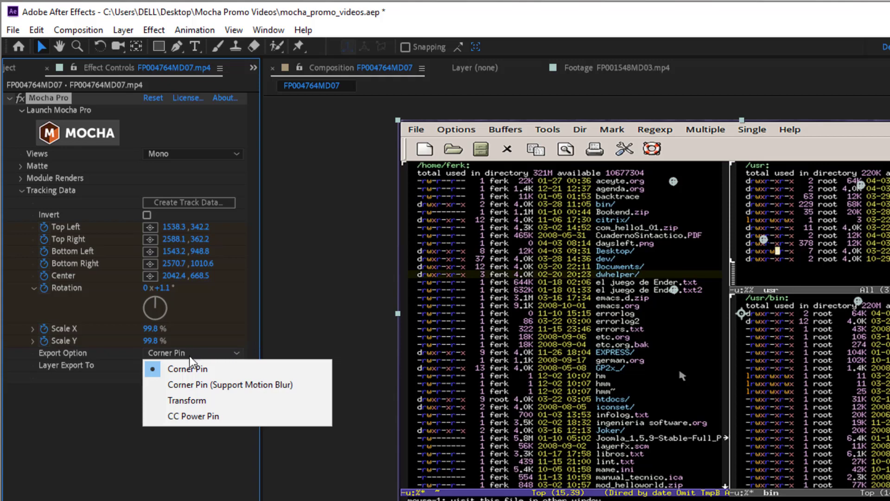
{"action": "left_click", "coordinate": [205, 417]}
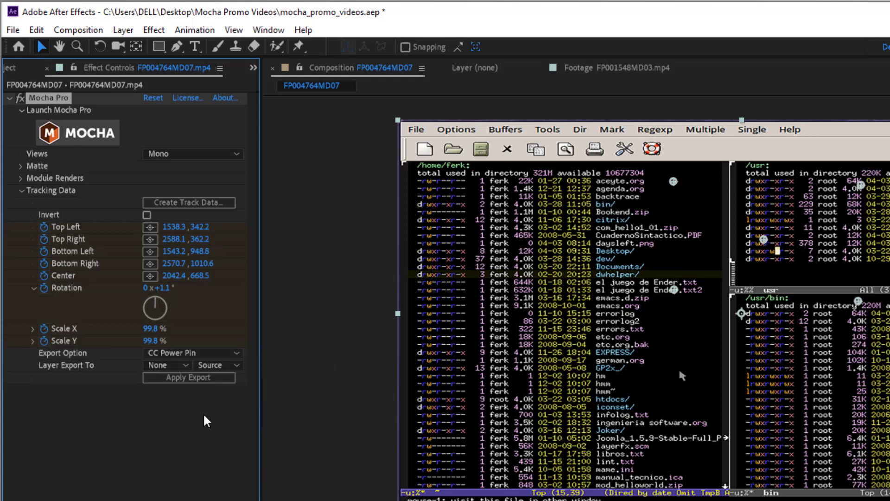
{"action": "left_click", "coordinate": [171, 366]}
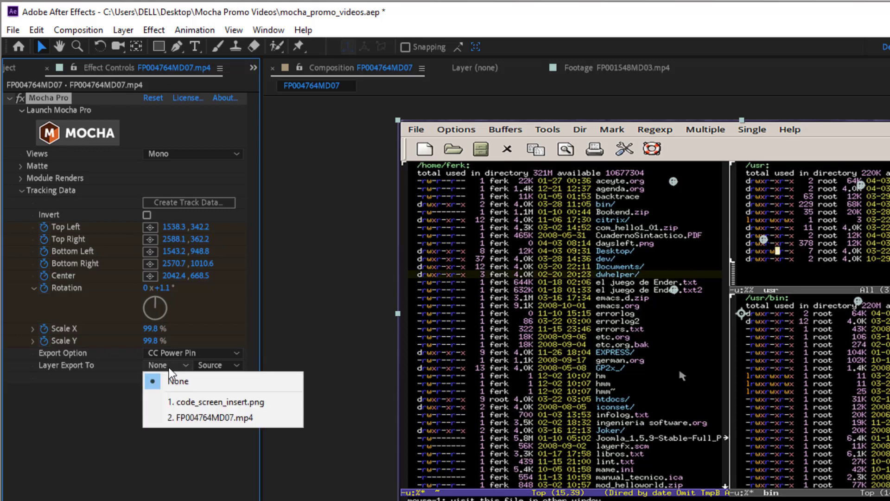
{"action": "left_click", "coordinate": [186, 402]}
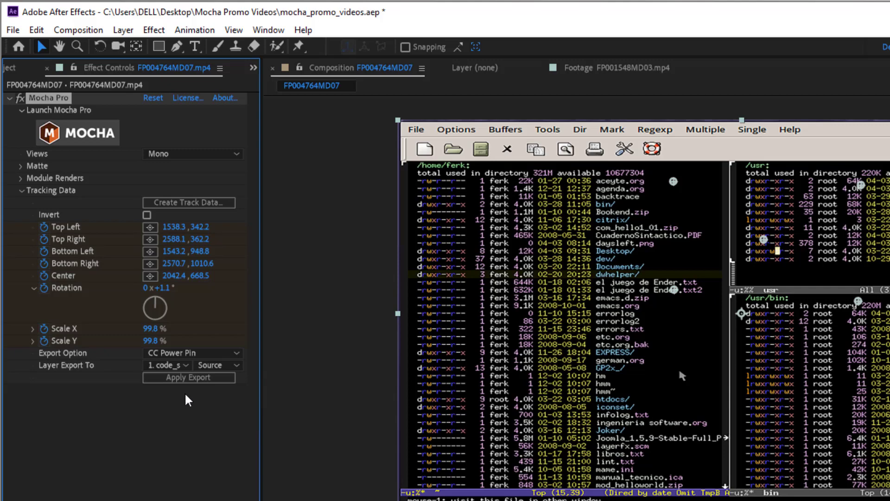
{"action": "left_click", "coordinate": [180, 382]}
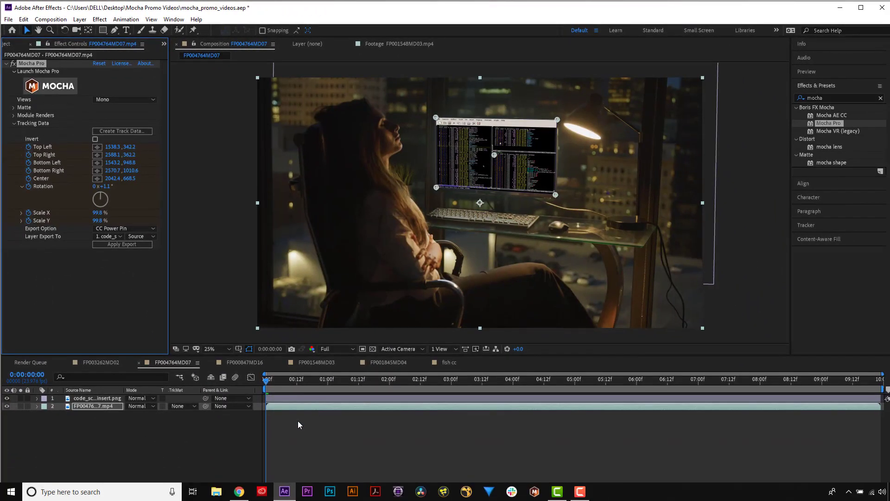
Step: In FP003262MD02, show the child's drawing layer and fit it to the comp
{"action": "key", "text": "space"}
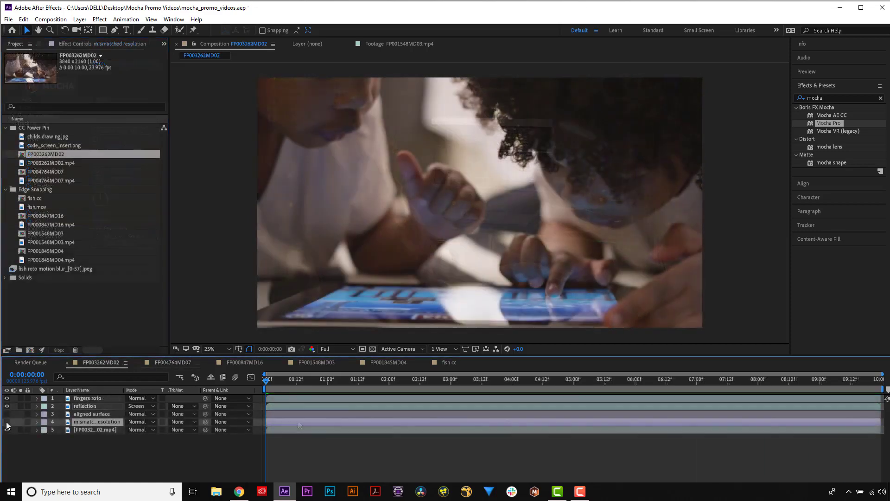
{"action": "left_click", "coordinate": [7, 422]}
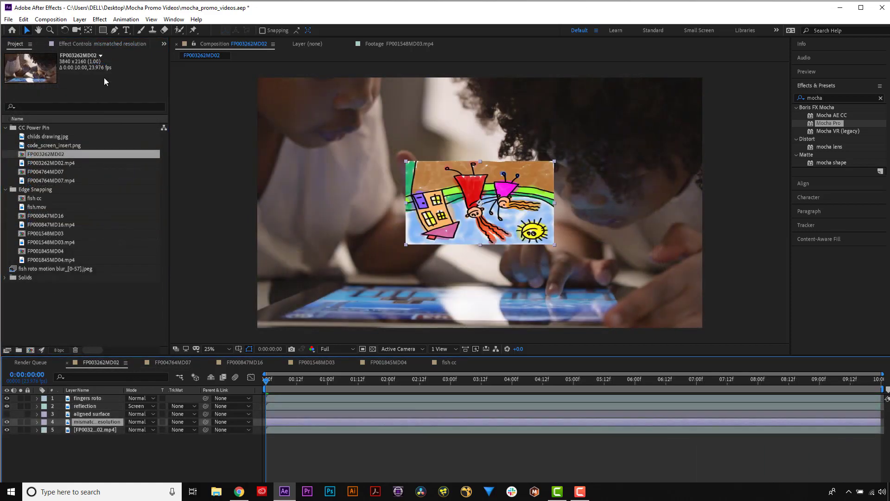
{"action": "left_click", "coordinate": [80, 19]}
{"action": "mouse_move", "coordinate": [99, 128]}
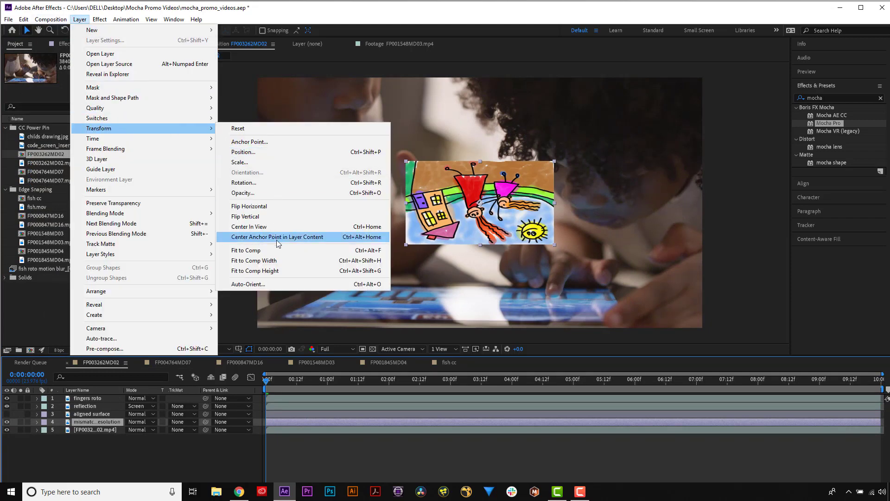
{"action": "left_click", "coordinate": [276, 250]}
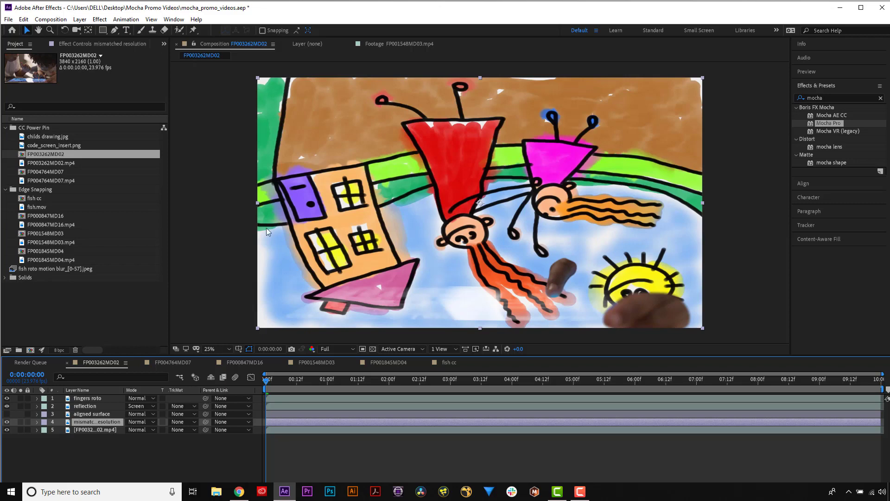
Step: Pre-compose the drawing layer, moving all attributes into the new composition
{"action": "left_click", "coordinate": [80, 19]}
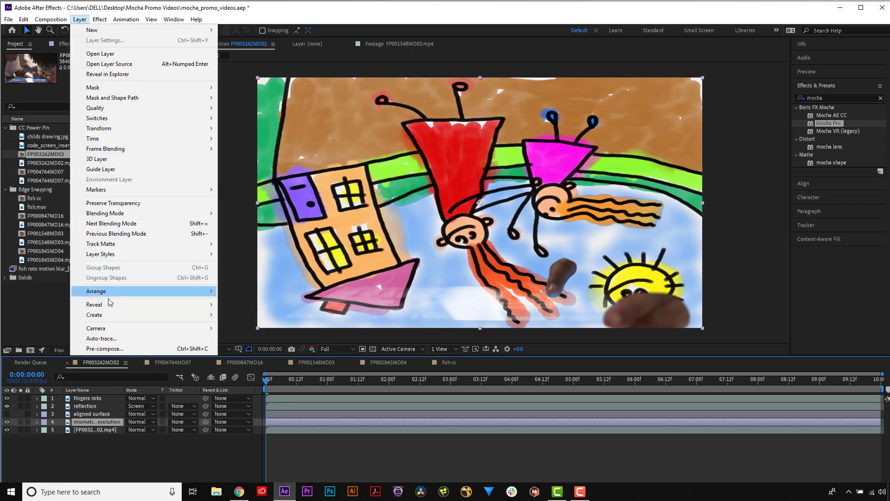
{"action": "left_click", "coordinate": [211, 348]}
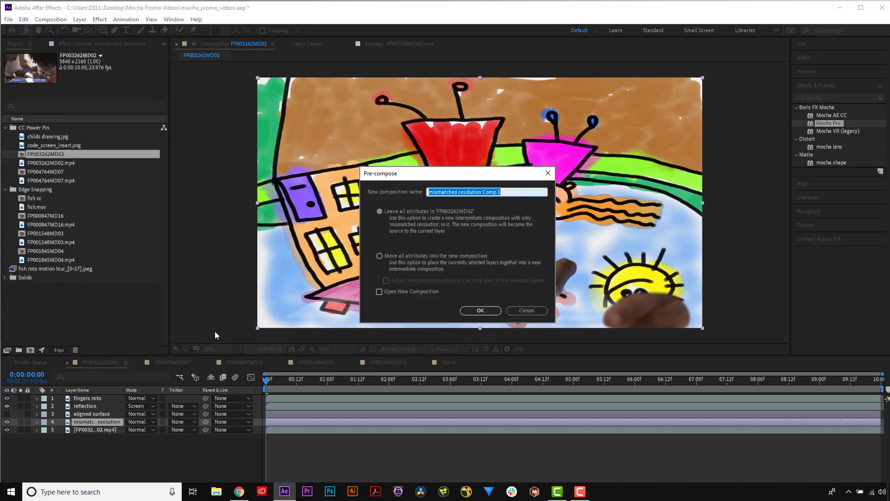
{"action": "left_click", "coordinate": [379, 255]}
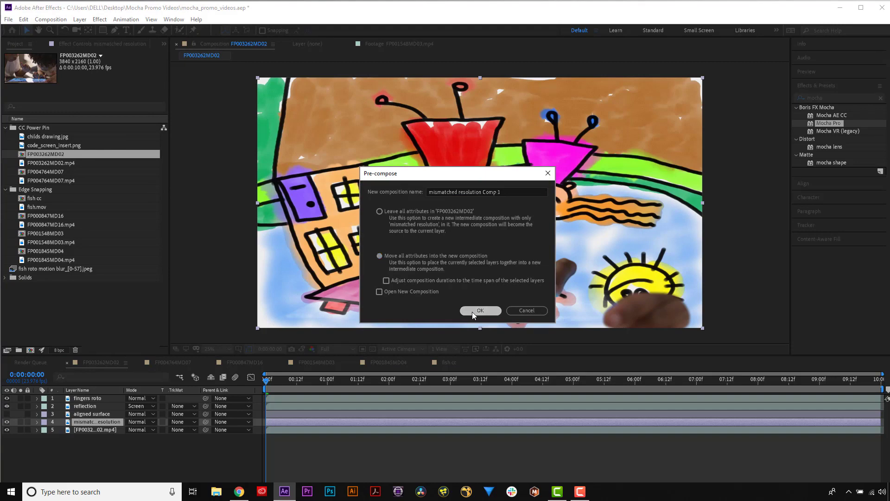
{"action": "left_click", "coordinate": [472, 311]}
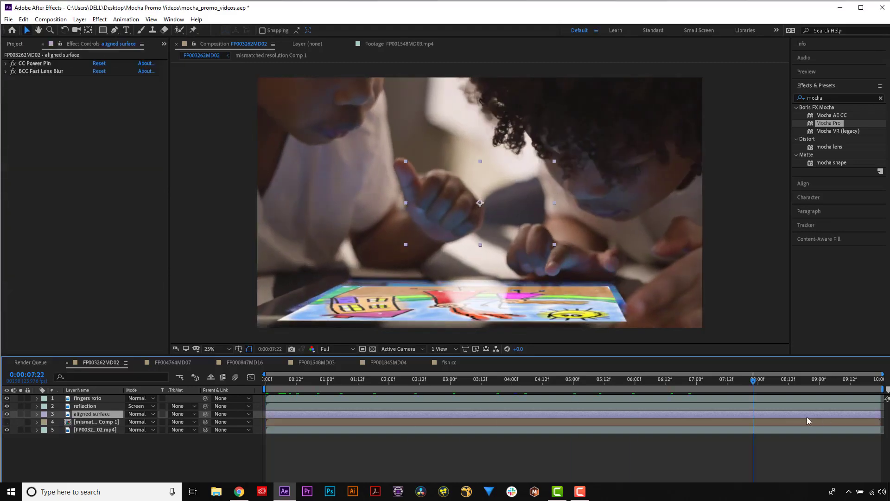
Step: Return to the timeline start and pre-compose the aligned surface layer with Move all attributes
{"action": "key", "text": "Home"}
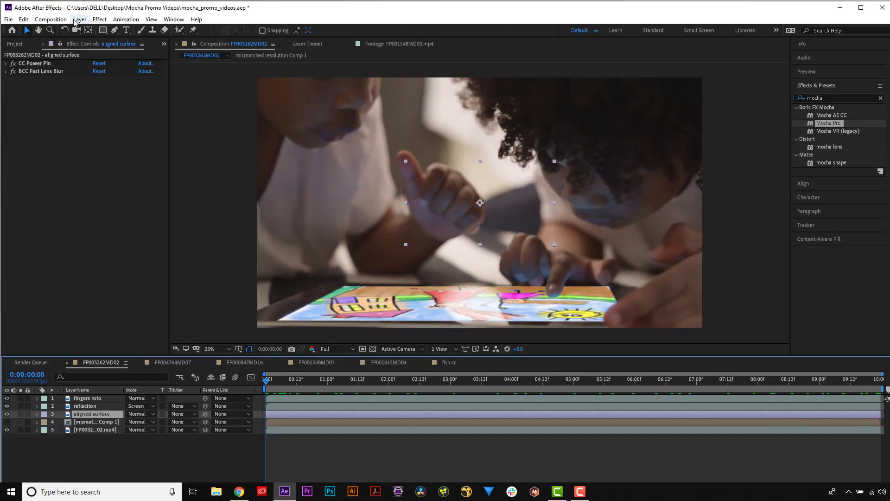
{"action": "left_click", "coordinate": [75, 20]}
{"action": "left_click", "coordinate": [102, 349]}
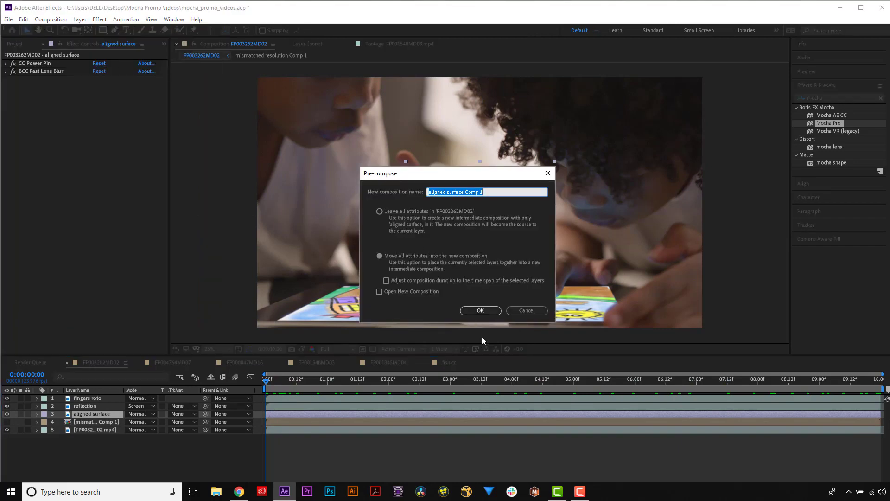
{"action": "left_click", "coordinate": [482, 310]}
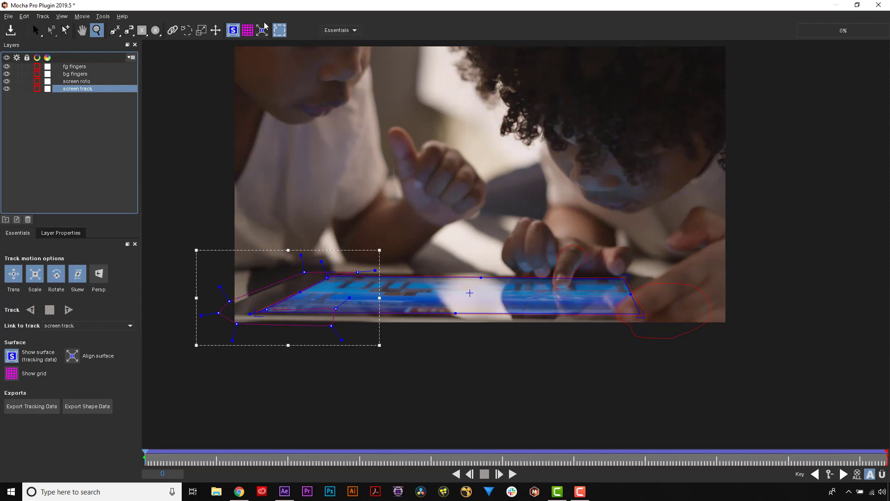
Step: Use Align surface on the screen track layer so its surface spans the whole clip frame
{"action": "left_click", "coordinate": [72, 357]}
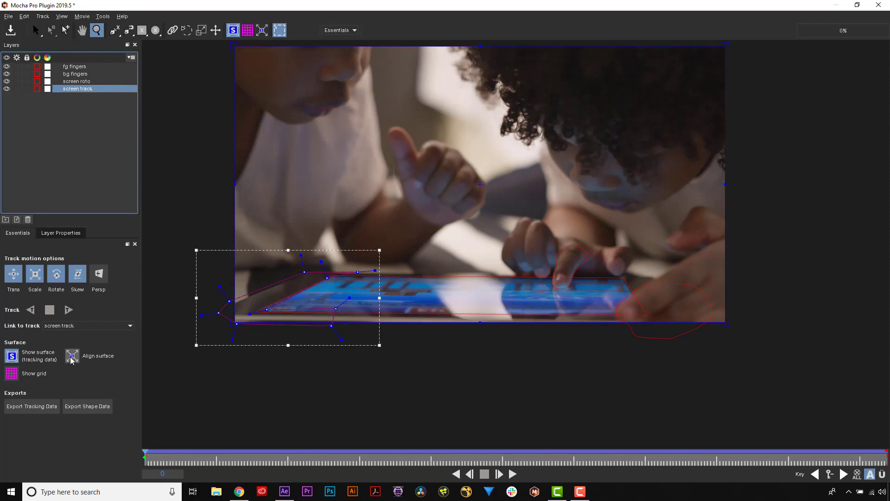